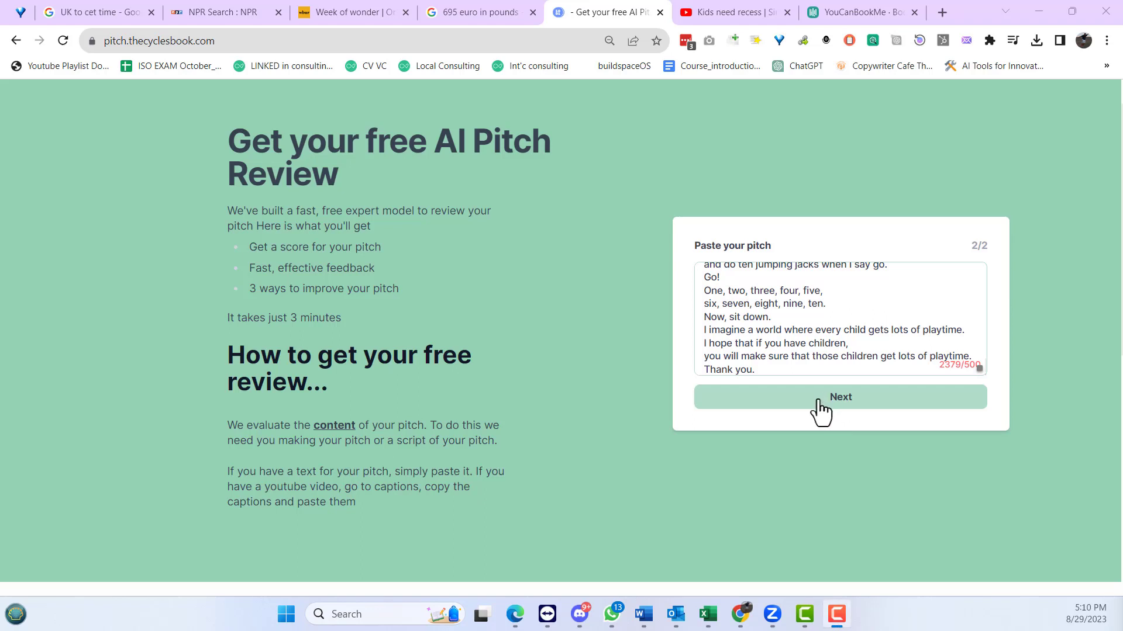
# Submit the pasted recess pitch script to start the free AI pitch review
pyautogui.click(821, 405)
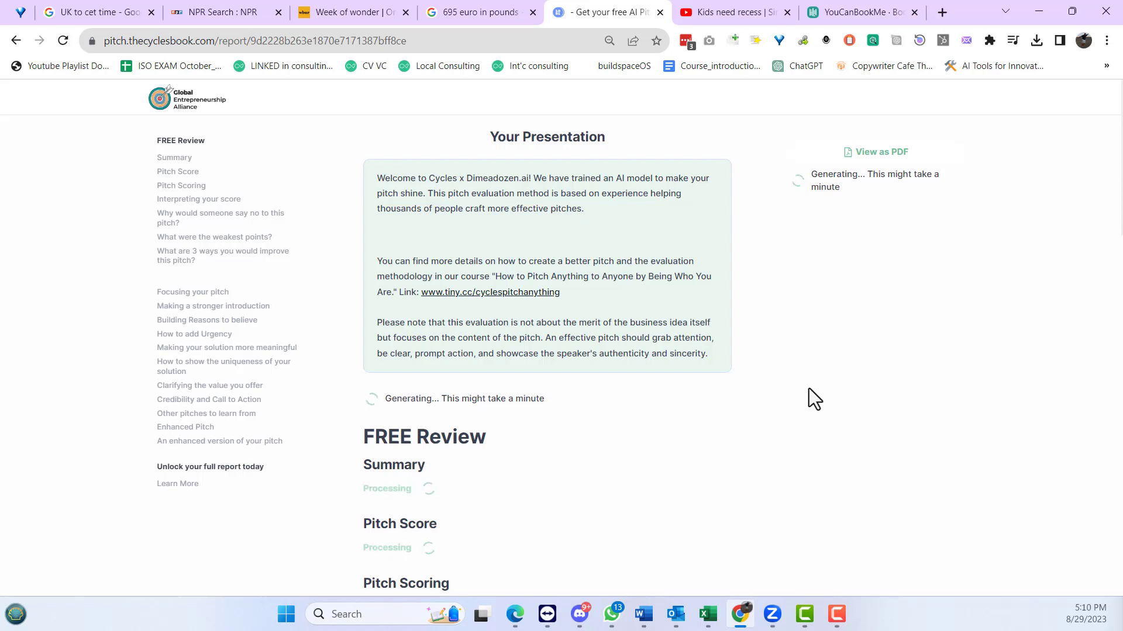
pyautogui.scroll(-1, 787, 288)
pyautogui.scroll(-2, 787, 288)
pyautogui.scroll(-2, 787, 289)
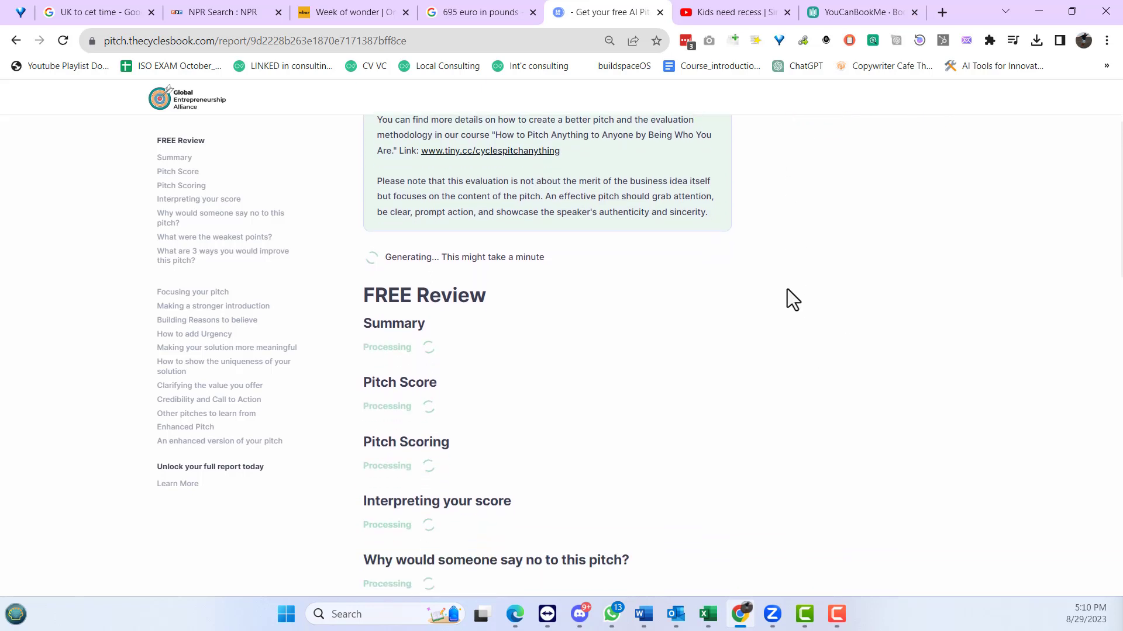
pyautogui.scroll(-2, 787, 288)
pyautogui.scroll(-1, 786, 289)
pyautogui.scroll(-1, 478, 254)
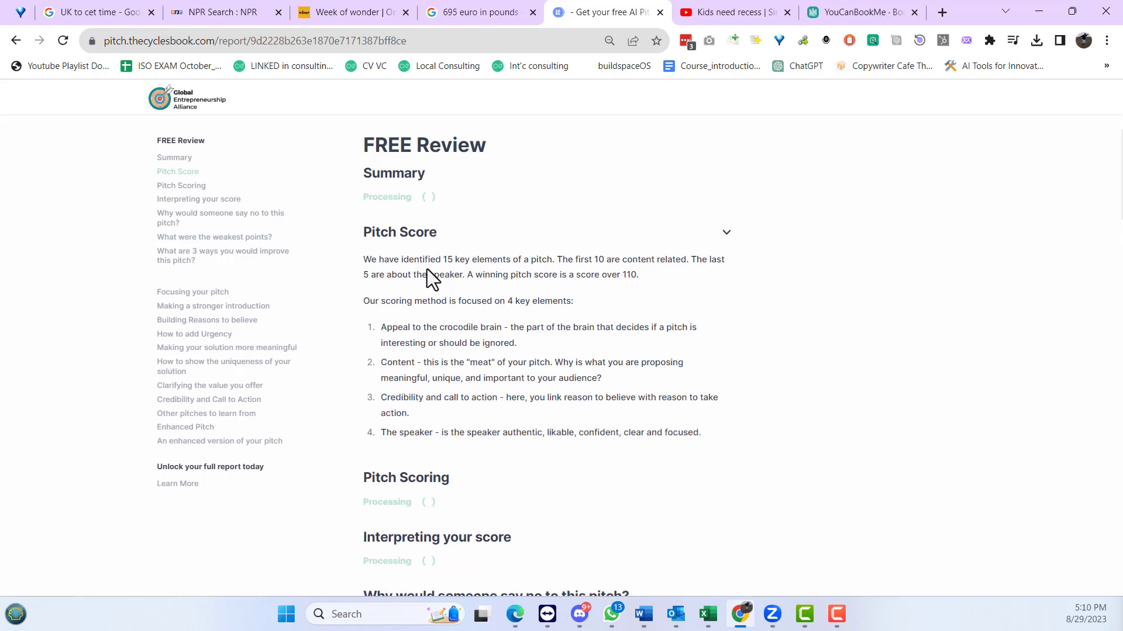
pyautogui.scroll(-1, 476, 419)
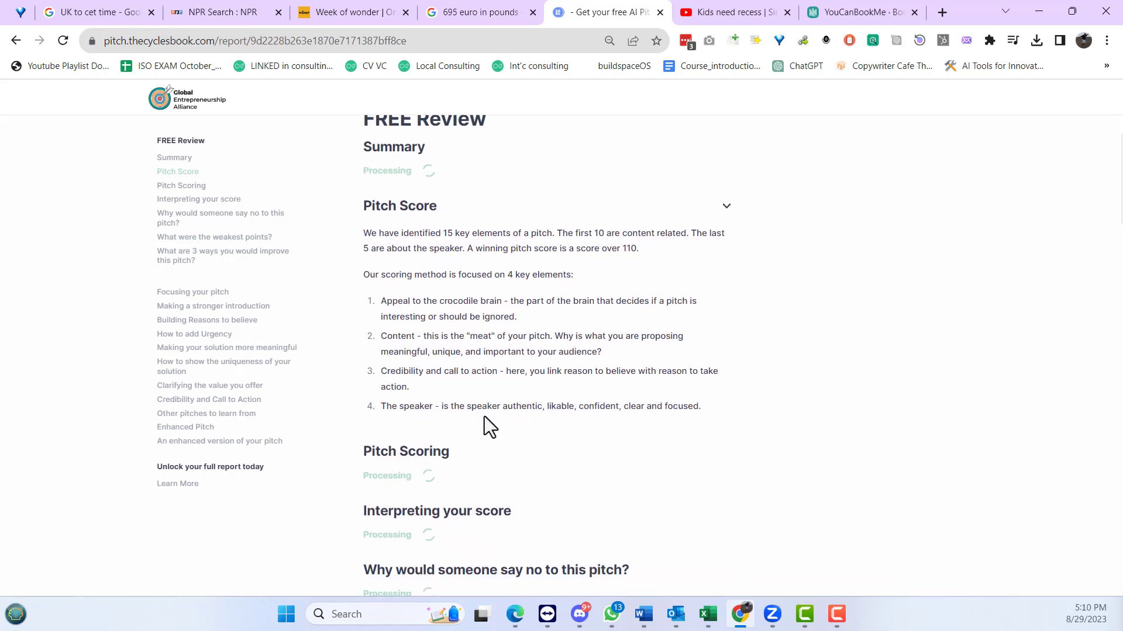
pyautogui.scroll(-1, 484, 417)
pyautogui.scroll(-1, 485, 417)
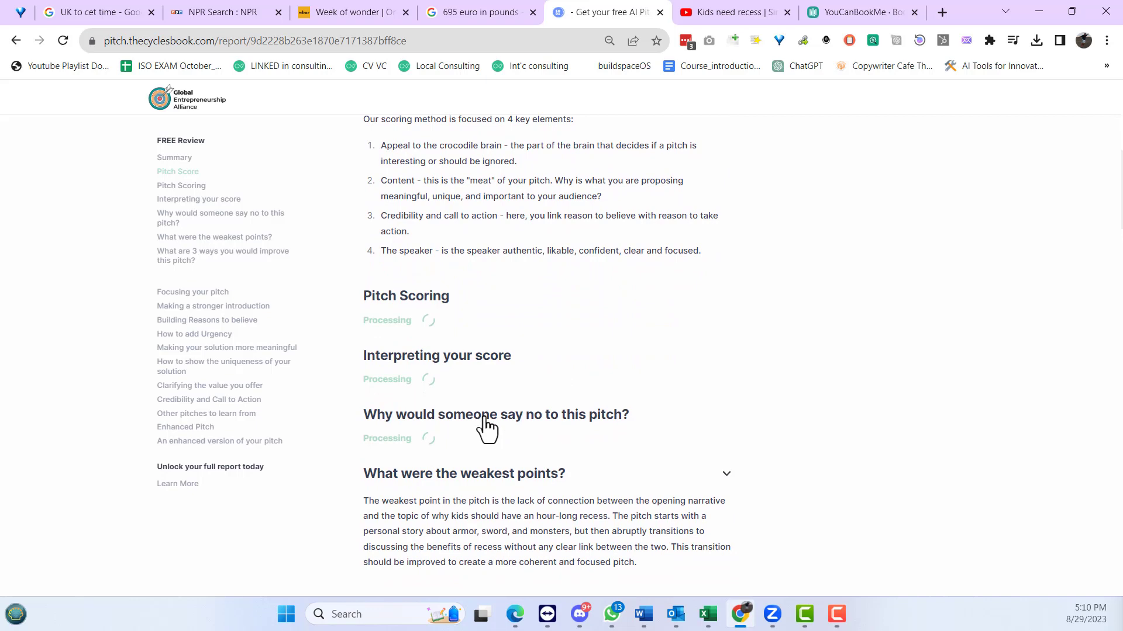
pyautogui.scroll(-1, 485, 416)
pyautogui.scroll(1, 489, 421)
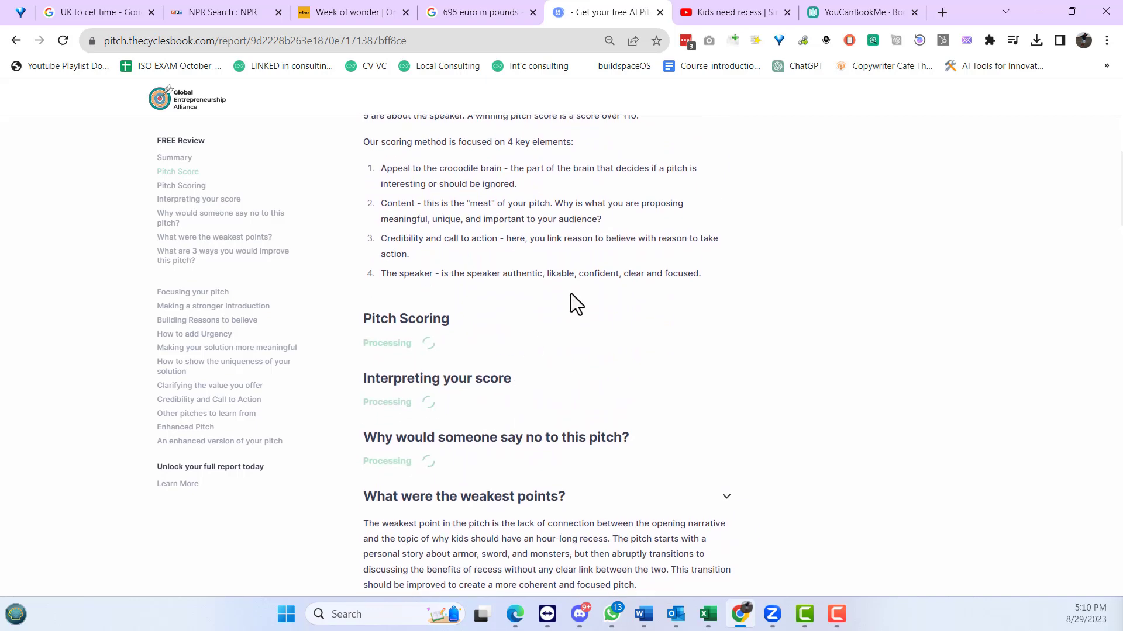
pyautogui.scroll(1, 569, 276)
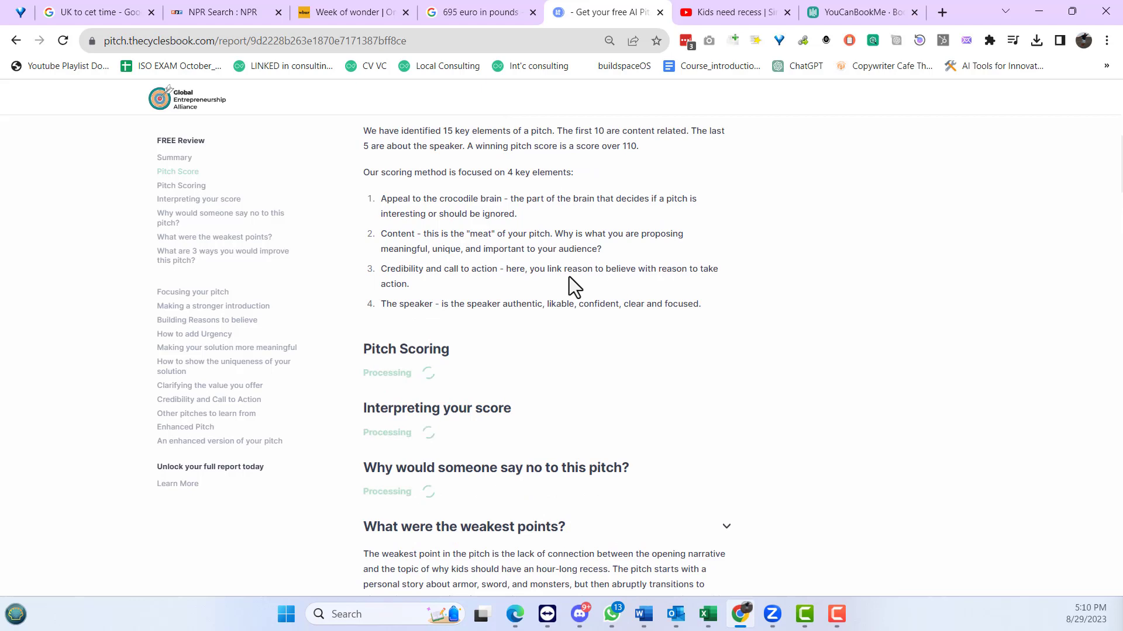
pyautogui.scroll(-1, 555, 286)
pyautogui.scroll(-1, 556, 285)
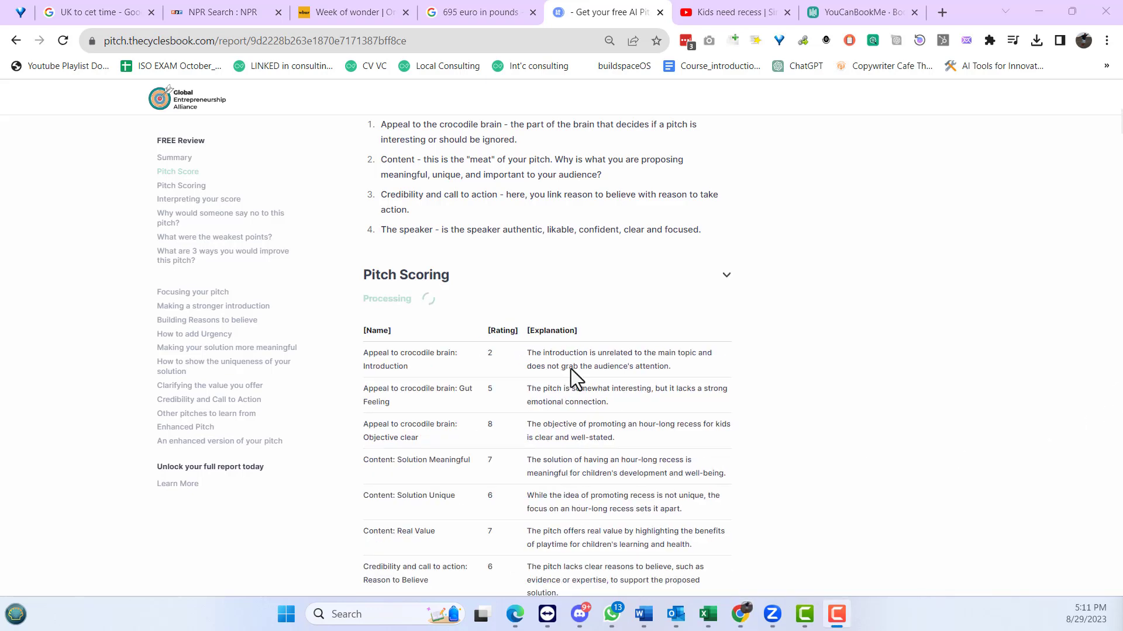
pyautogui.scroll(-2, 571, 369)
pyautogui.scroll(-2, 571, 370)
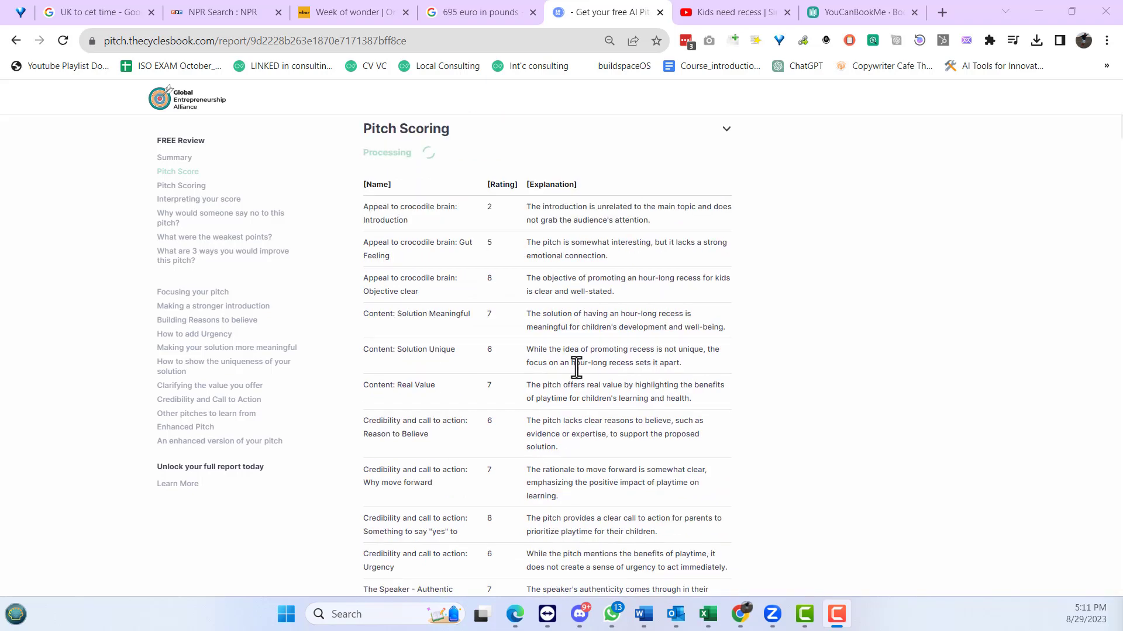
pyautogui.scroll(-2, 577, 369)
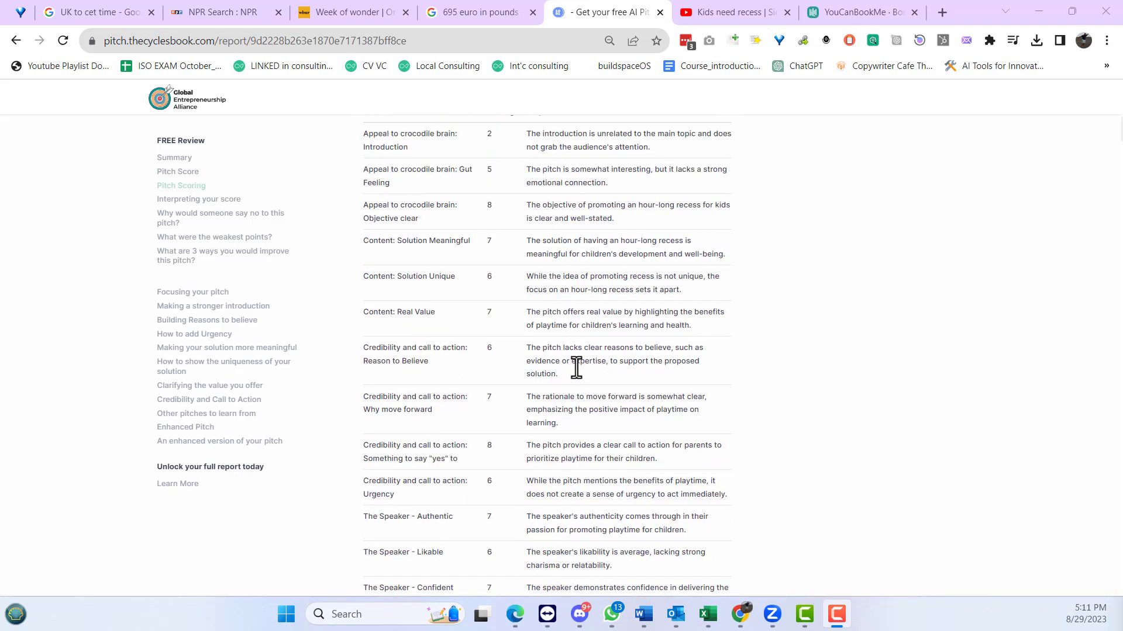
pyautogui.scroll(-2, 576, 368)
pyautogui.scroll(-2, 576, 368)
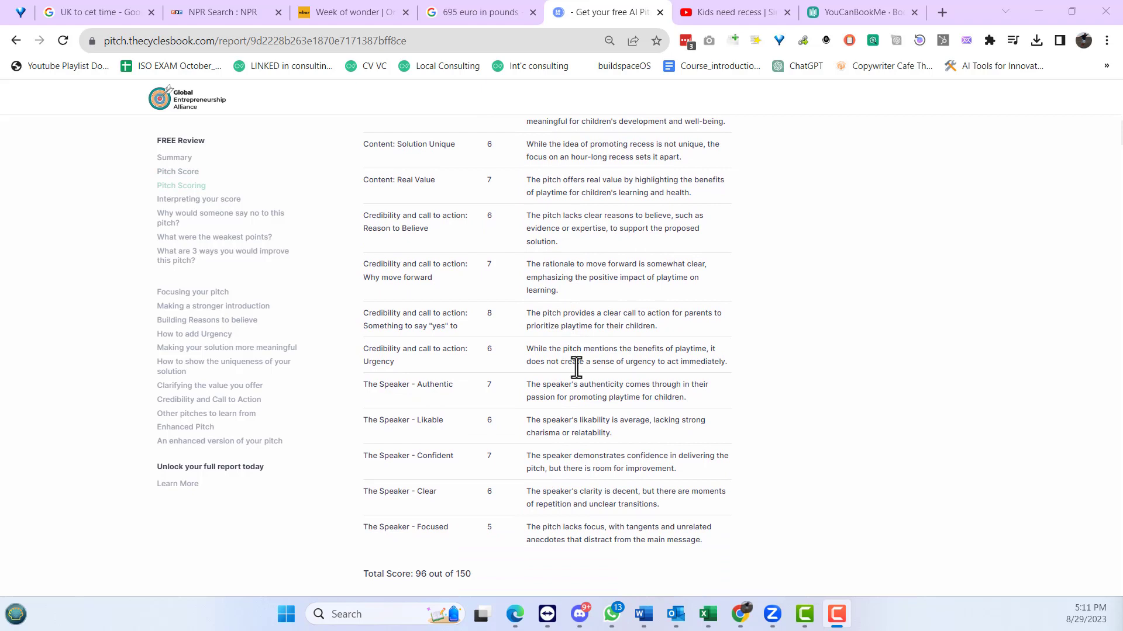